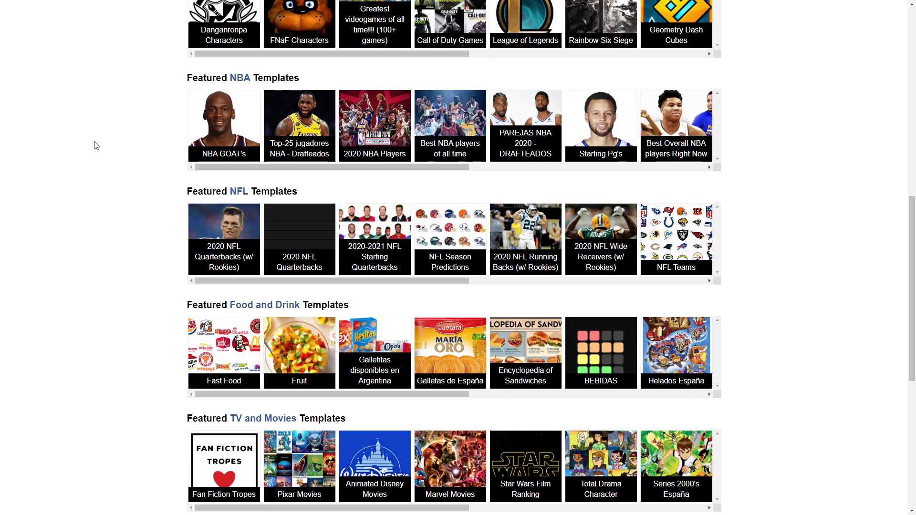
Browse the featured template categories and open the Fast Food template from the Food and Drink section
{"action": "scroll", "coordinate": [97, 143], "scroll_direction": "down", "scroll_amount": 3}
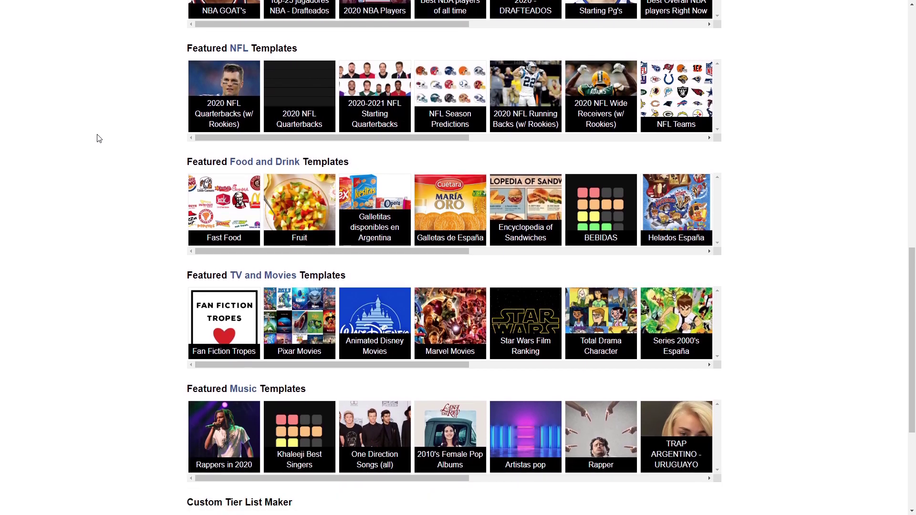
{"action": "middle_click", "coordinate": [95, 230]}
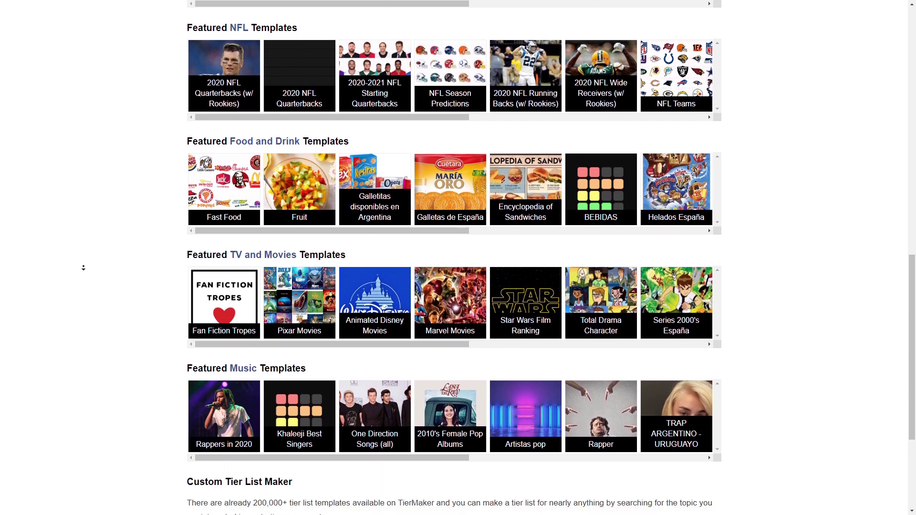
{"action": "scroll", "coordinate": [97, 239], "scroll_direction": "up", "scroll_amount": 4}
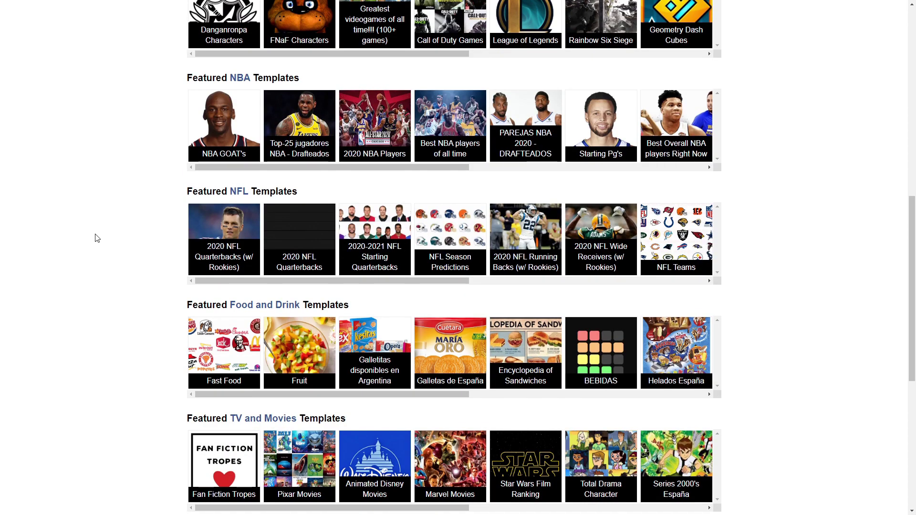
{"action": "scroll", "coordinate": [100, 324], "scroll_direction": "down", "scroll_amount": 1}
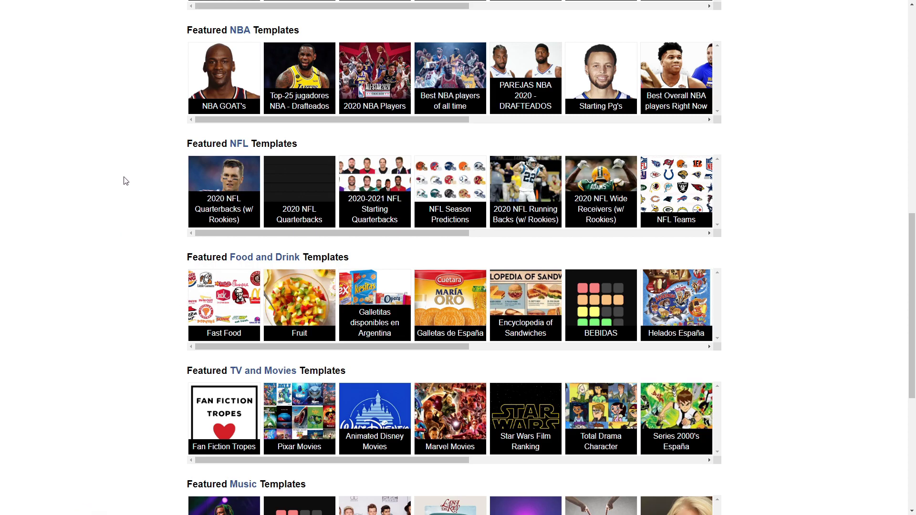
{"action": "scroll", "coordinate": [127, 178], "scroll_direction": "down", "scroll_amount": 2}
{"action": "scroll", "coordinate": [127, 191], "scroll_direction": "up", "scroll_amount": 3}
{"action": "scroll", "coordinate": [125, 301], "scroll_direction": "down", "scroll_amount": 2}
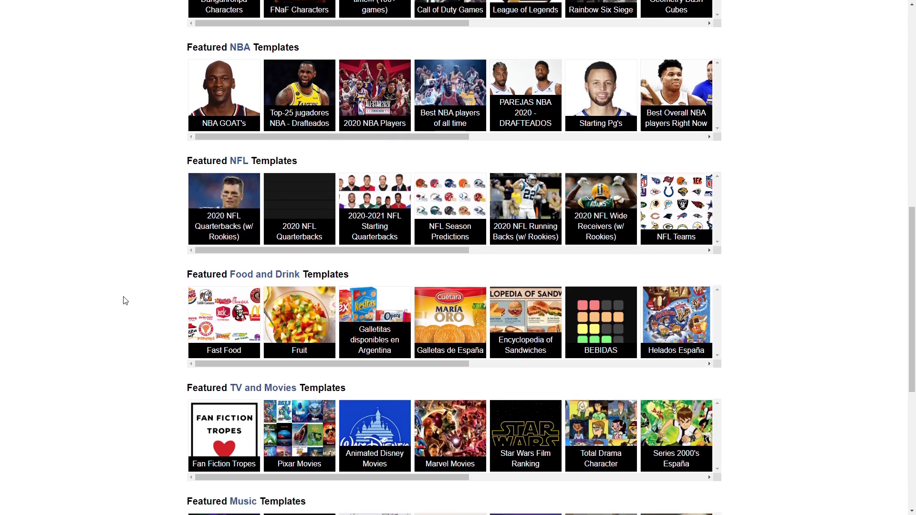
{"action": "scroll", "coordinate": [125, 300], "scroll_direction": "up", "scroll_amount": 1}
{"action": "left_click", "coordinate": [206, 313]}
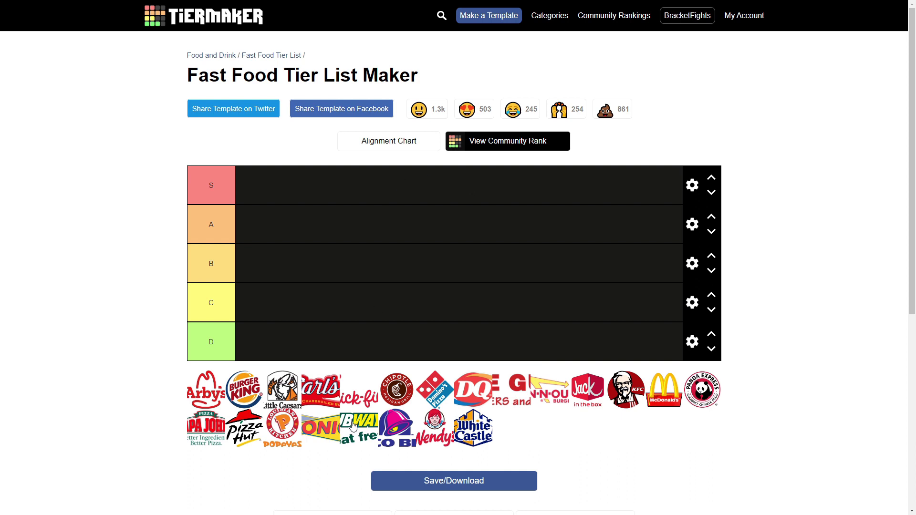
{"action": "left_click_drag", "start_coordinate": [359, 428], "coordinate": [249, 306]}
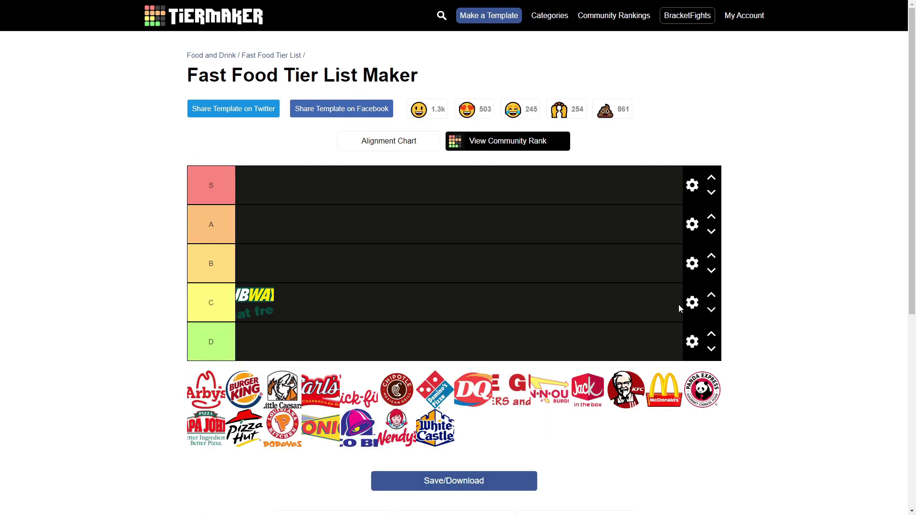
{"action": "right_click", "coordinate": [258, 296]}
{"action": "left_click", "coordinate": [133, 302]}
{"action": "left_click_drag", "start_coordinate": [238, 298], "coordinate": [515, 444]}
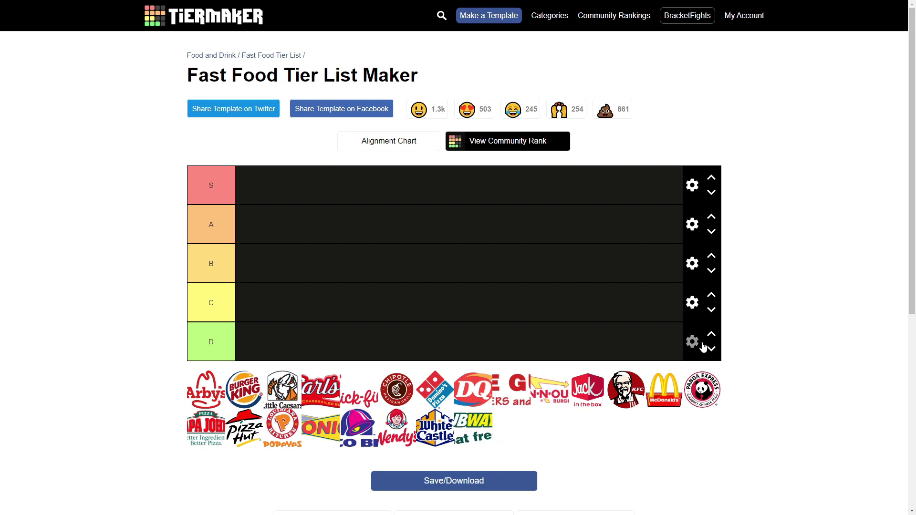
Add a new row below the D tier and label it "HAVE NOT BEEN"
{"action": "scroll", "coordinate": [701, 342], "scroll_direction": "down", "scroll_amount": 1}
{"action": "left_click", "coordinate": [693, 293]}
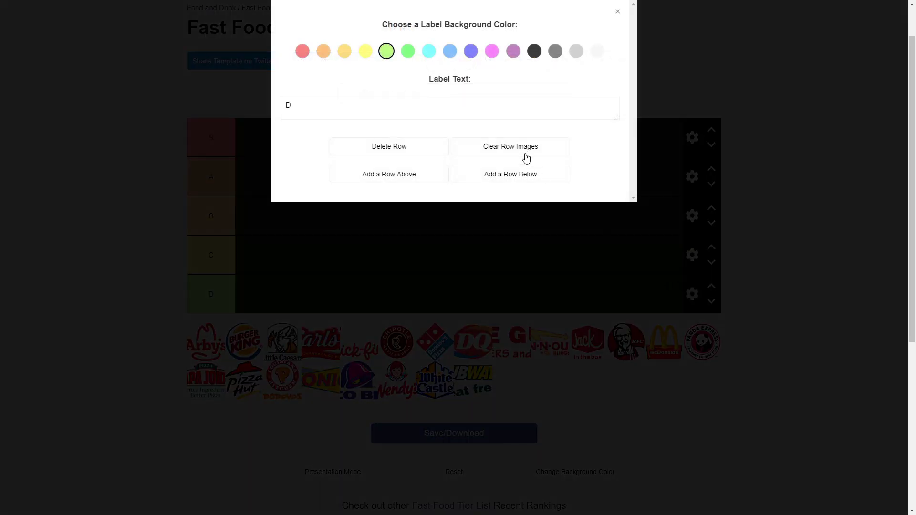
{"action": "left_click", "coordinate": [482, 182]}
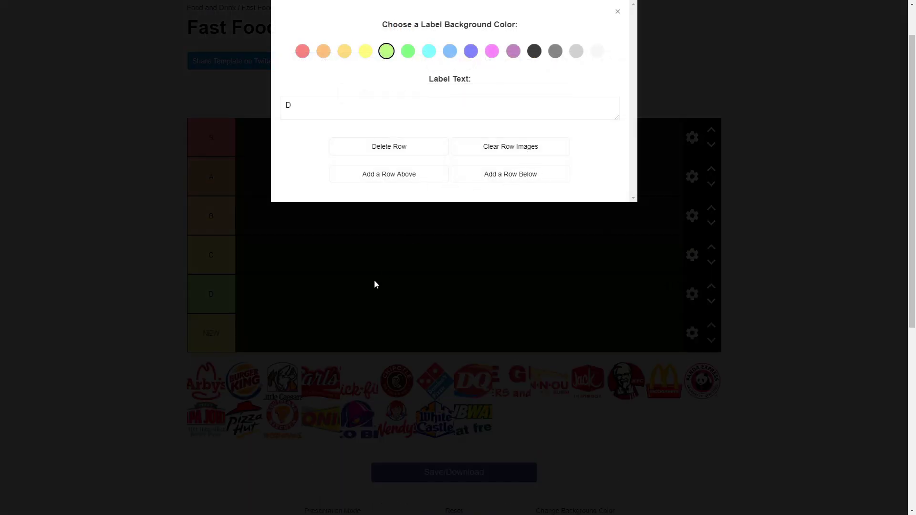
{"action": "left_click", "coordinate": [374, 280]}
{"action": "left_click", "coordinate": [217, 335]}
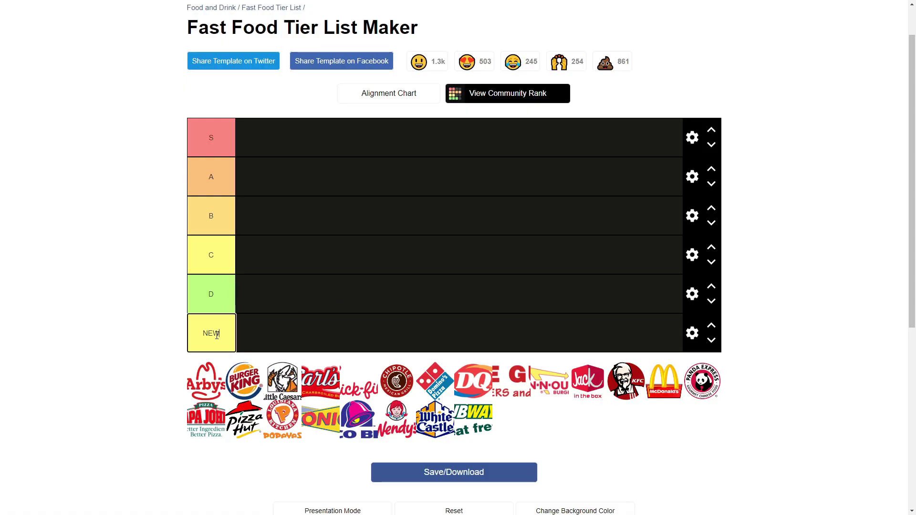
{"action": "left_click_drag", "start_coordinate": [217, 335], "coordinate": [168, 321]}
{"action": "type", "text": "HAVE NOT BEEN"}
{"action": "left_click", "coordinate": [149, 330]}
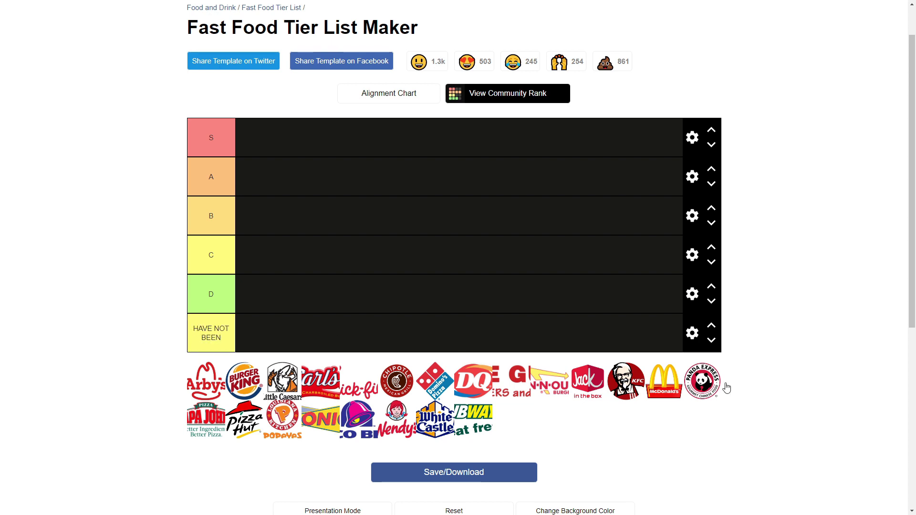
Set the HAVE NOT BEEN row's label background color to grey and place the Arby's logo in that row
{"action": "left_click", "coordinate": [693, 332]}
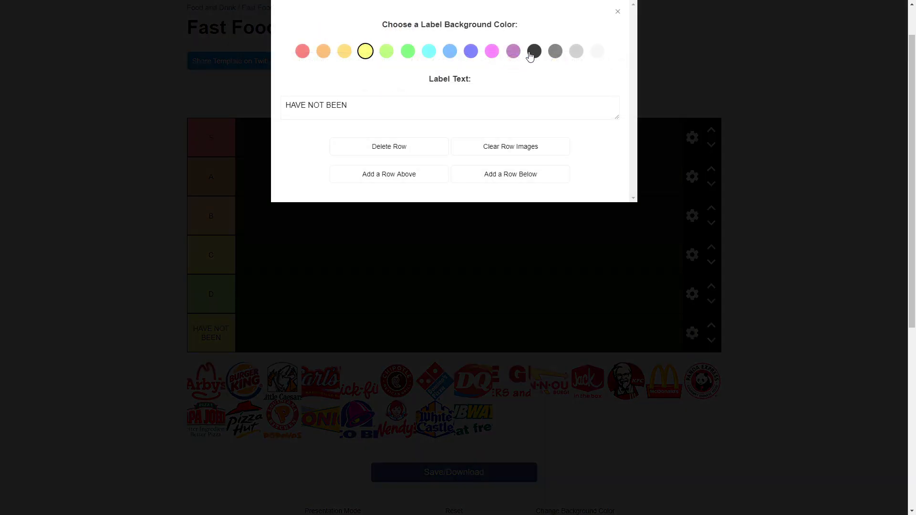
{"action": "left_click", "coordinate": [554, 59]}
{"action": "left_click", "coordinate": [140, 281]}
{"action": "scroll", "coordinate": [138, 382], "scroll_direction": "up", "scroll_amount": 1}
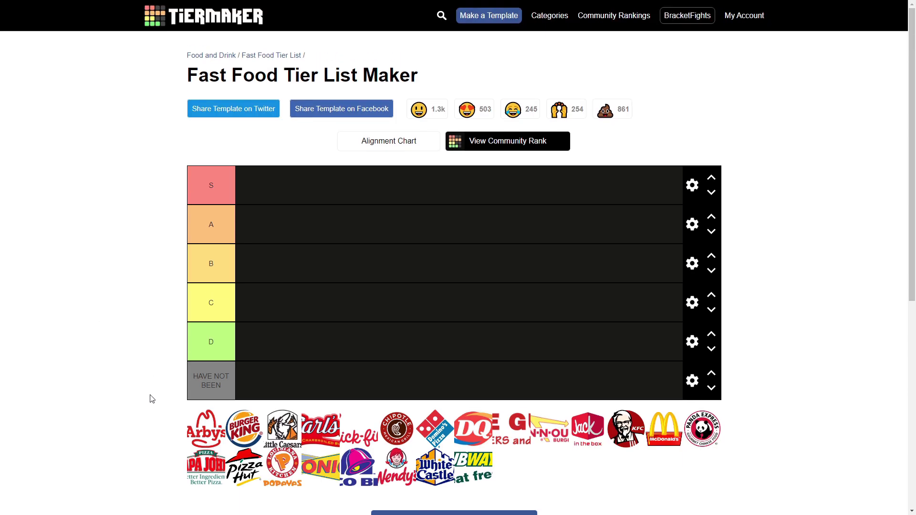
{"action": "left_click_drag", "start_coordinate": [197, 438], "coordinate": [260, 384]}
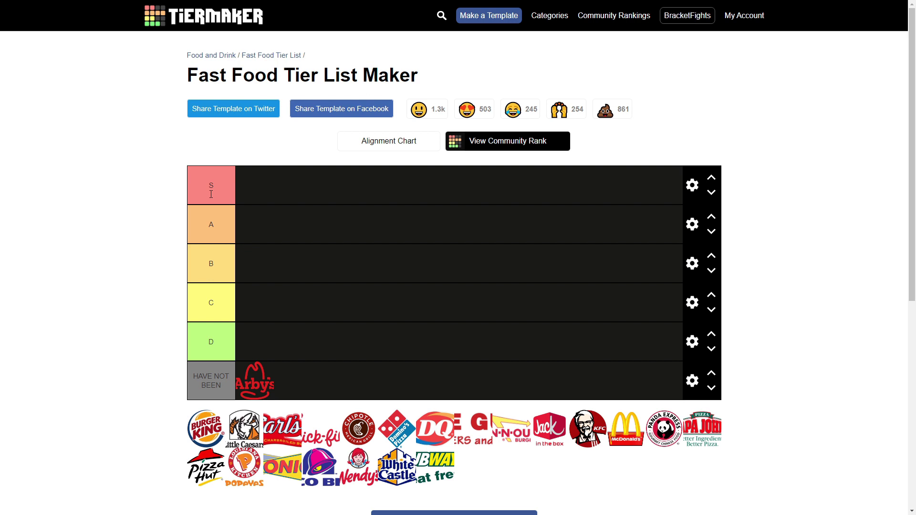
{"action": "scroll", "coordinate": [211, 194], "scroll_direction": "down", "scroll_amount": 1}
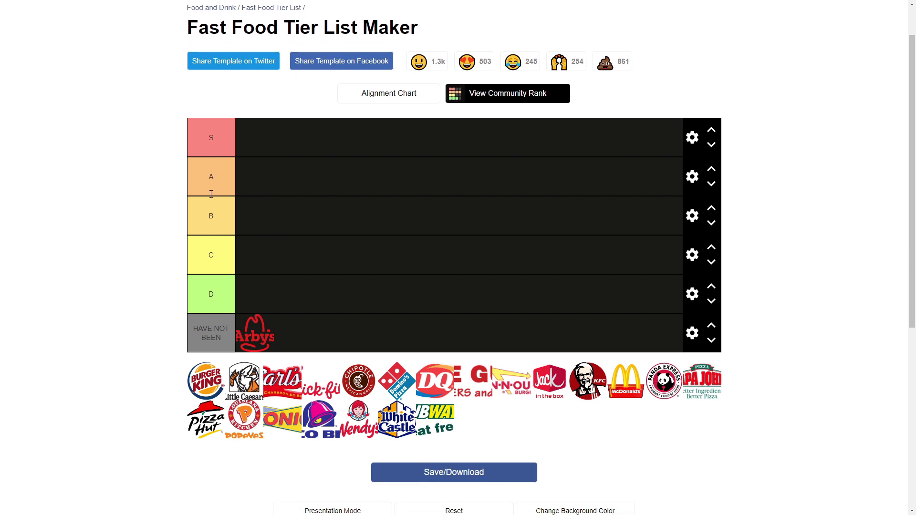
{"action": "scroll", "coordinate": [211, 194], "scroll_direction": "up", "scroll_amount": 1}
{"action": "scroll", "coordinate": [211, 194], "scroll_direction": "down", "scroll_amount": 2}
{"action": "scroll", "coordinate": [211, 194], "scroll_direction": "up", "scroll_amount": 2}
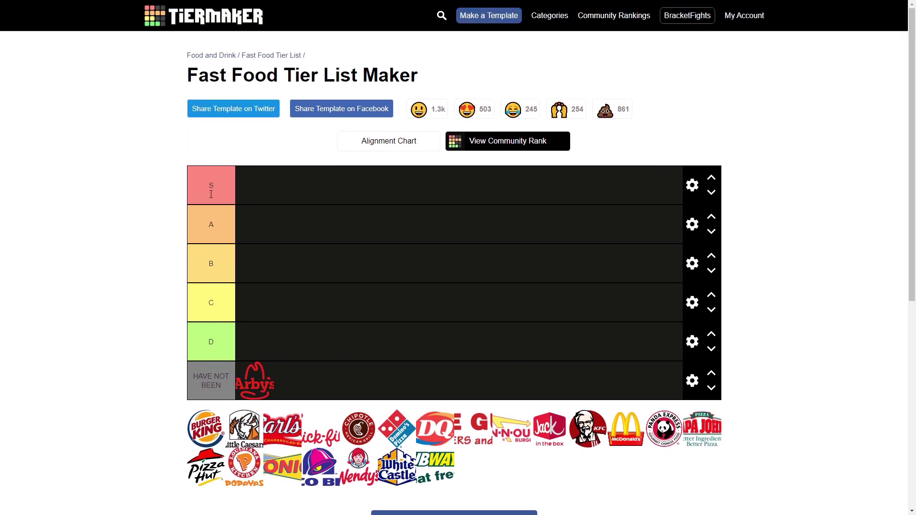
{"action": "scroll", "coordinate": [211, 194], "scroll_direction": "down", "scroll_amount": 1}
{"action": "scroll", "coordinate": [211, 194], "scroll_direction": "up", "scroll_amount": 1}
{"action": "scroll", "coordinate": [211, 194], "scroll_direction": "down", "scroll_amount": 1}
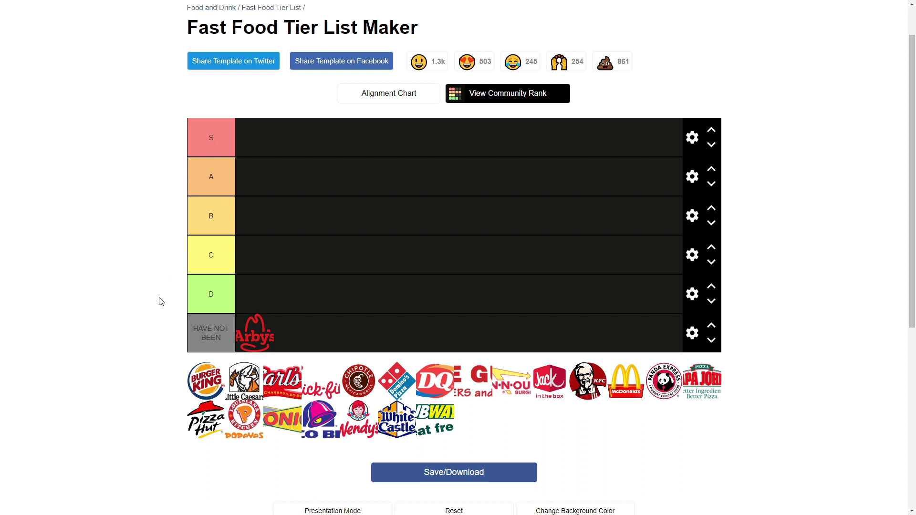
{"action": "scroll", "coordinate": [161, 310], "scroll_direction": "up", "scroll_amount": 1}
{"action": "scroll", "coordinate": [161, 309], "scroll_direction": "down", "scroll_amount": 1}
Place the Burger King logo in the C tier
{"action": "left_click_drag", "start_coordinate": [208, 390], "coordinate": [190, 390]}
{"action": "left_click_drag", "start_coordinate": [197, 386], "coordinate": [280, 210]}
{"action": "left_click_drag", "start_coordinate": [264, 248], "coordinate": [265, 250]}
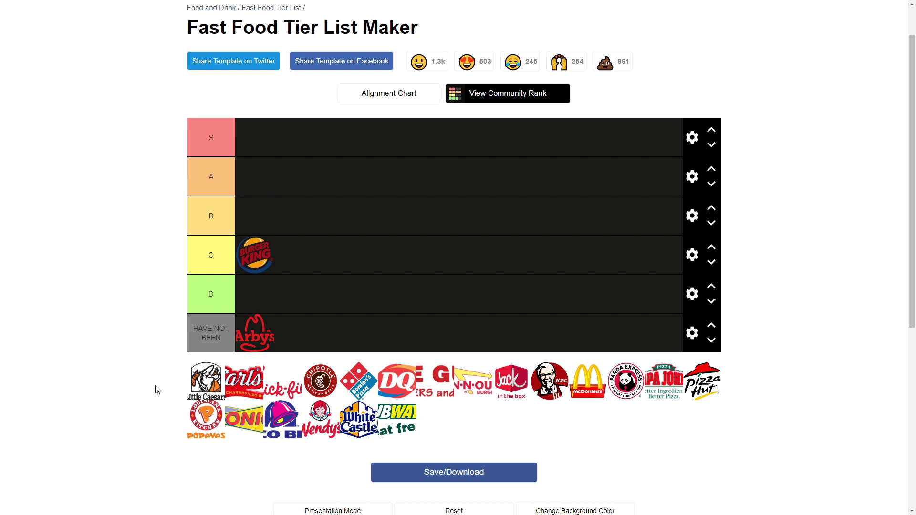
Add a row with a green label reading F below the D tier and place the Little Caesars logo in it
{"action": "left_click_drag", "start_coordinate": [207, 383], "coordinate": [227, 334]}
{"action": "left_click", "coordinate": [692, 294]}
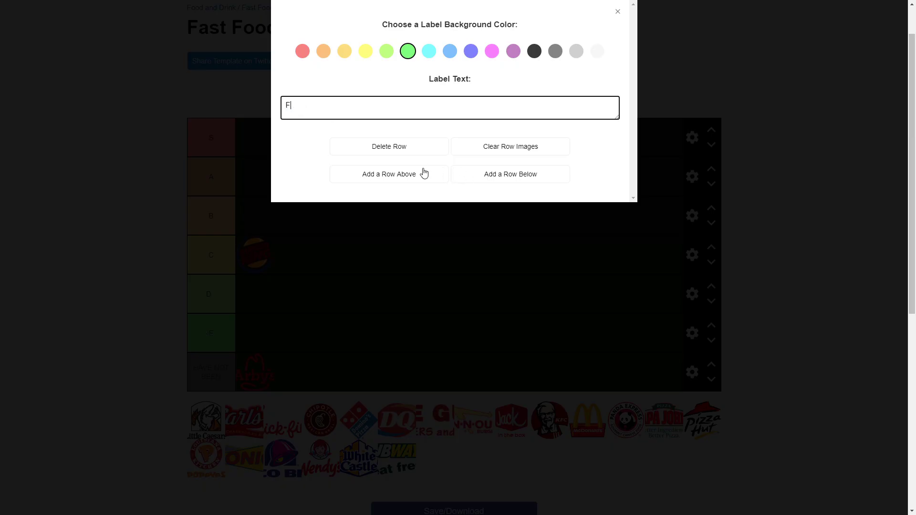
{"action": "left_click", "coordinate": [431, 256]}
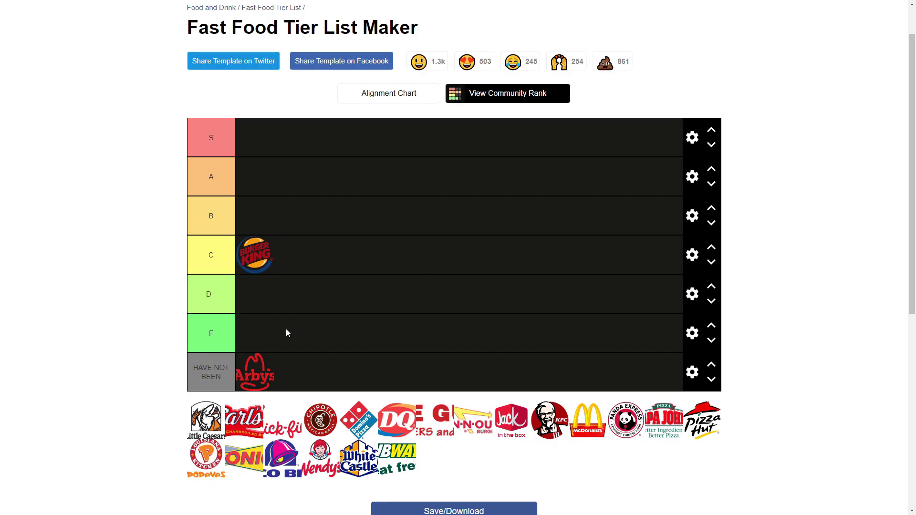
{"action": "left_click_drag", "start_coordinate": [213, 413], "coordinate": [261, 332]}
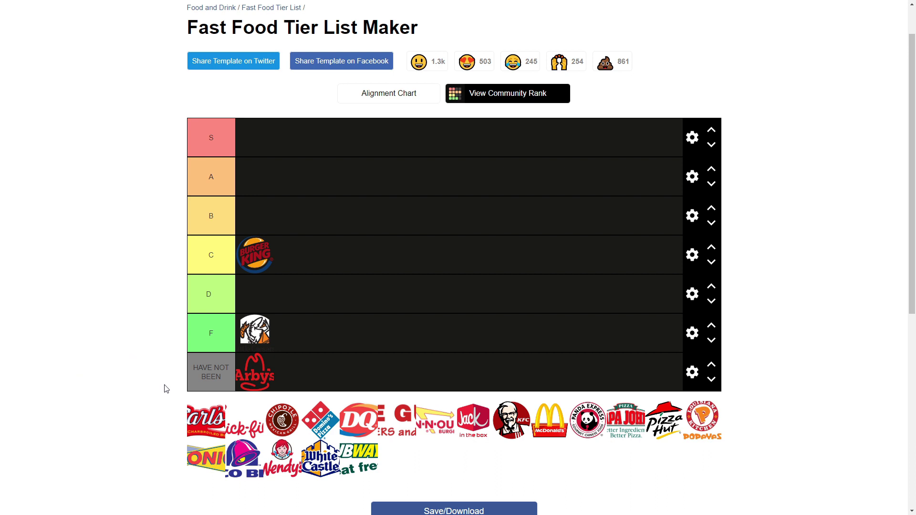
Place the Carl's Jr., Chick-fil-A and Chipotle logos in the HAVE NOT BEEN row after Arby's
{"action": "left_click_drag", "start_coordinate": [187, 428], "coordinate": [274, 379]}
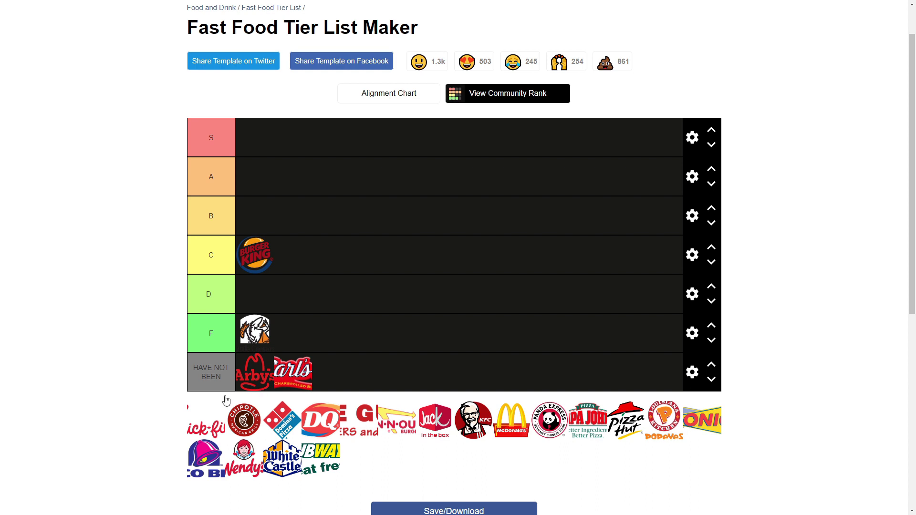
{"action": "left_click_drag", "start_coordinate": [189, 435], "coordinate": [342, 372]}
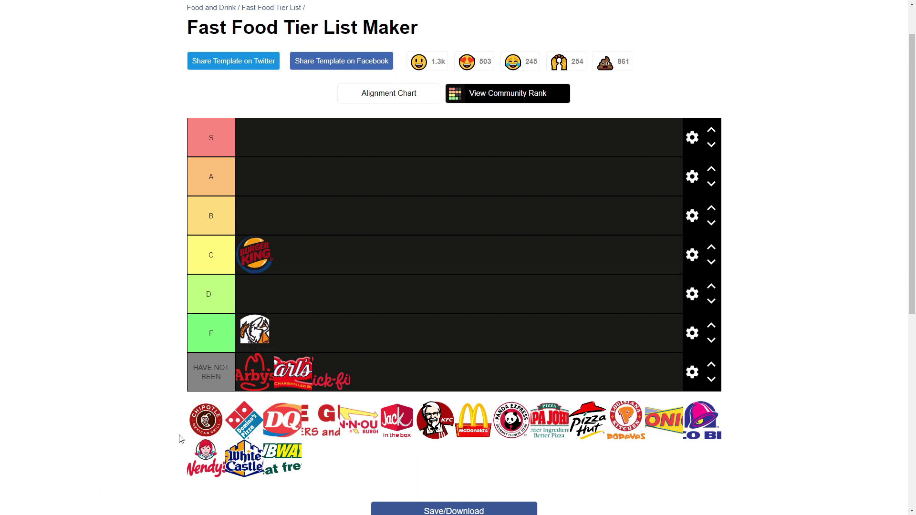
{"action": "left_click_drag", "start_coordinate": [215, 416], "coordinate": [387, 370]}
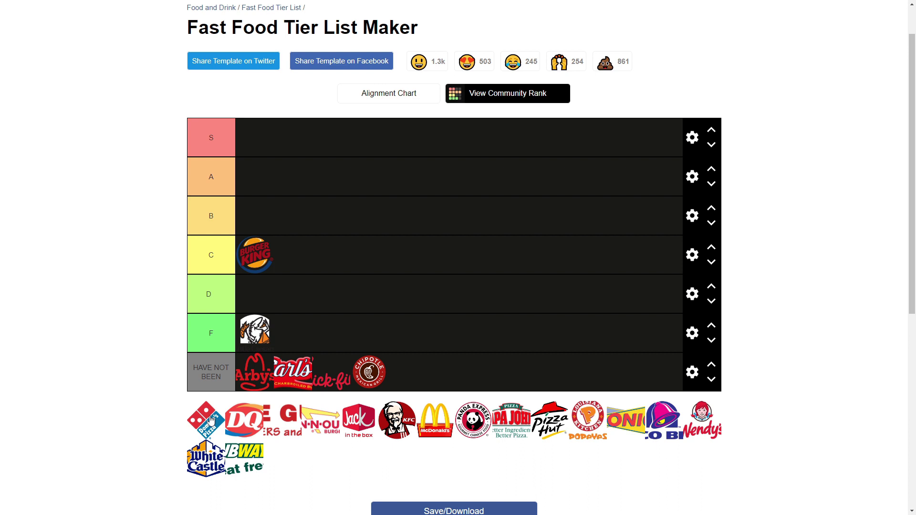
Place the Domino's Pizza logo in the A tier and the Dairy Queen logo in the HAVE NOT BEEN row
{"action": "left_click_drag", "start_coordinate": [212, 420], "coordinate": [292, 175]}
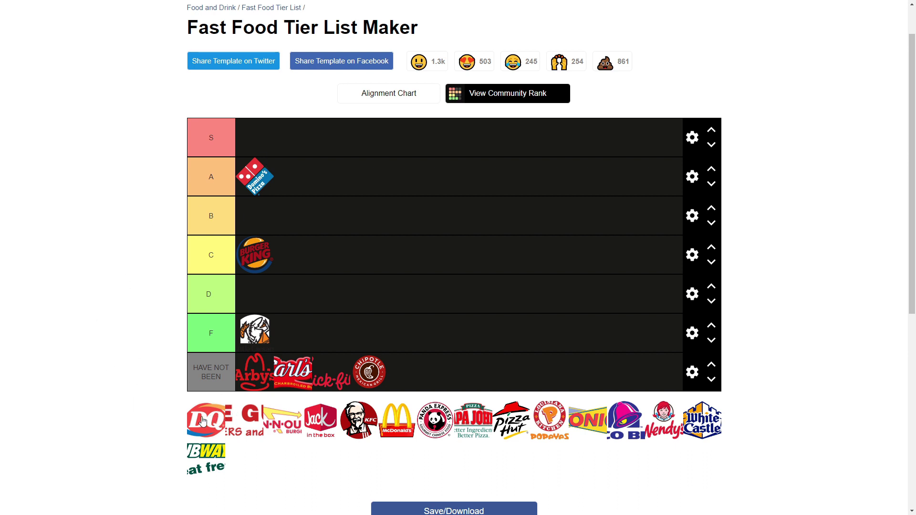
{"action": "left_click_drag", "start_coordinate": [201, 421], "coordinate": [191, 426]}
{"action": "left_click_drag", "start_coordinate": [191, 425], "coordinate": [413, 351]}
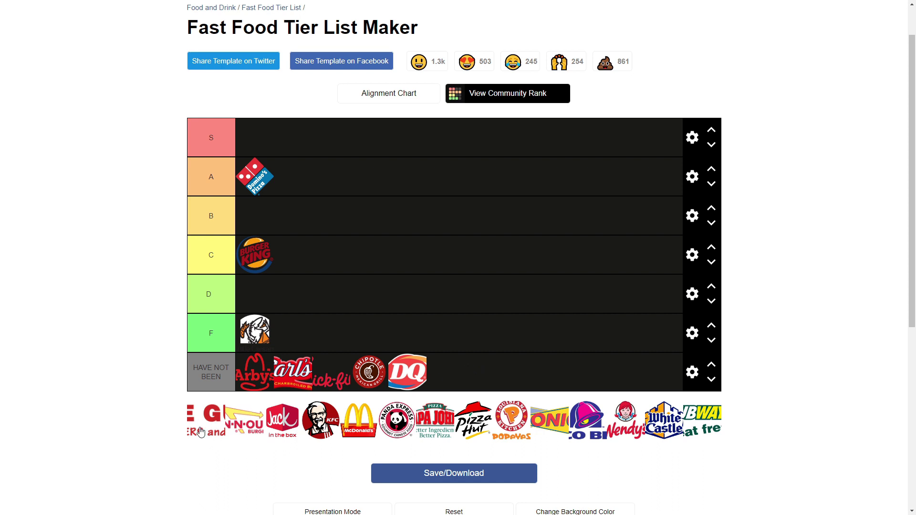
Place the Five Guys logo in the B tier, and the In-N-Out Burger and Jack in the Box logos in the HAVE NOT BEEN row
{"action": "left_click_drag", "start_coordinate": [200, 431], "coordinate": [261, 231]}
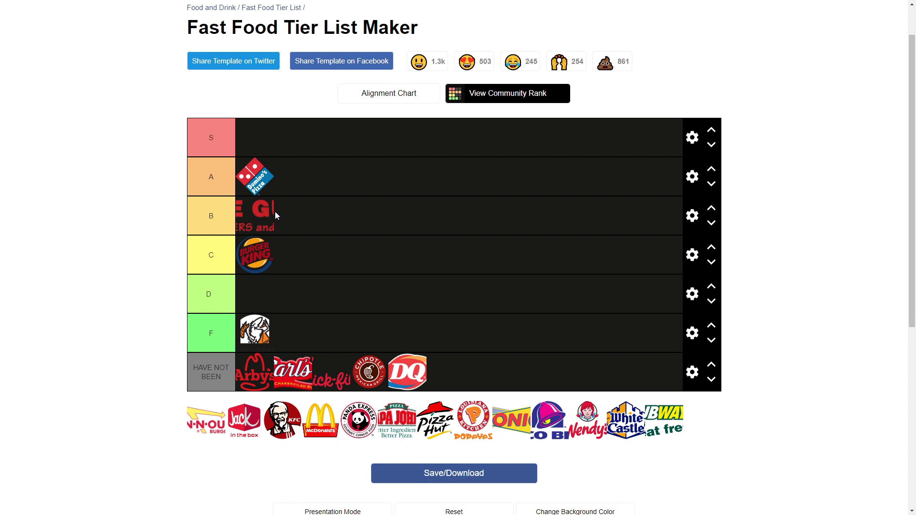
{"action": "left_click_drag", "start_coordinate": [275, 213], "coordinate": [334, 255]}
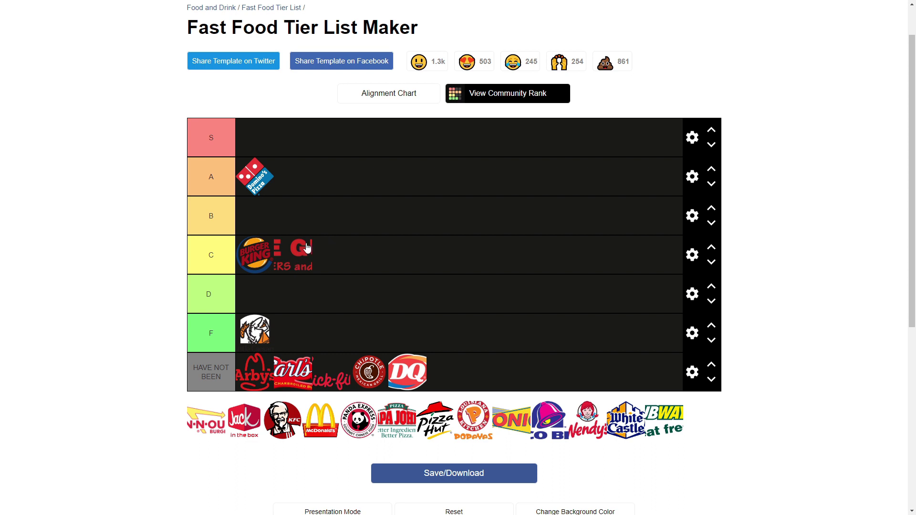
{"action": "left_click_drag", "start_coordinate": [302, 247], "coordinate": [300, 225]}
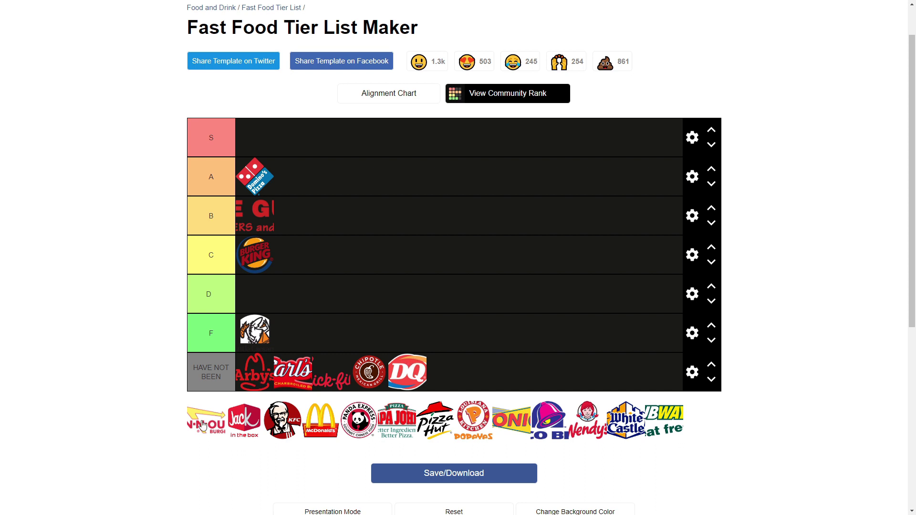
{"action": "left_click_drag", "start_coordinate": [203, 424], "coordinate": [465, 366]}
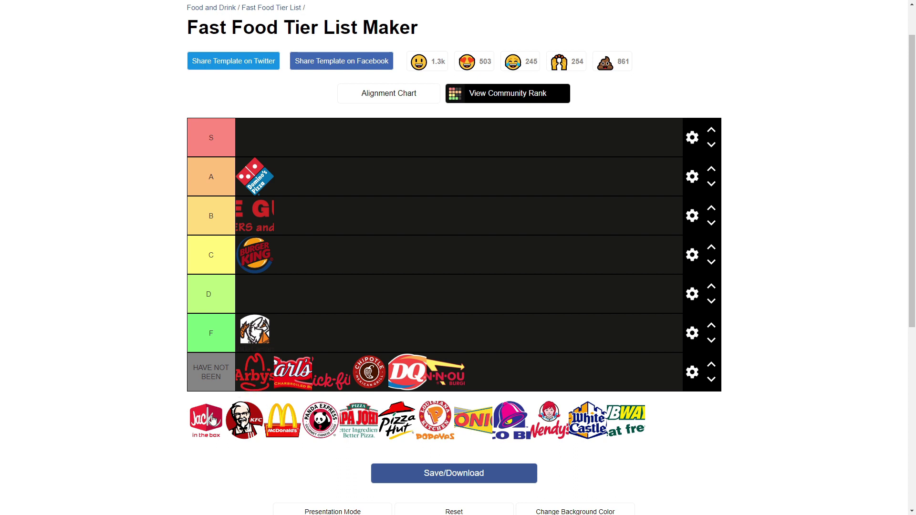
{"action": "left_click_drag", "start_coordinate": [210, 420], "coordinate": [528, 371]}
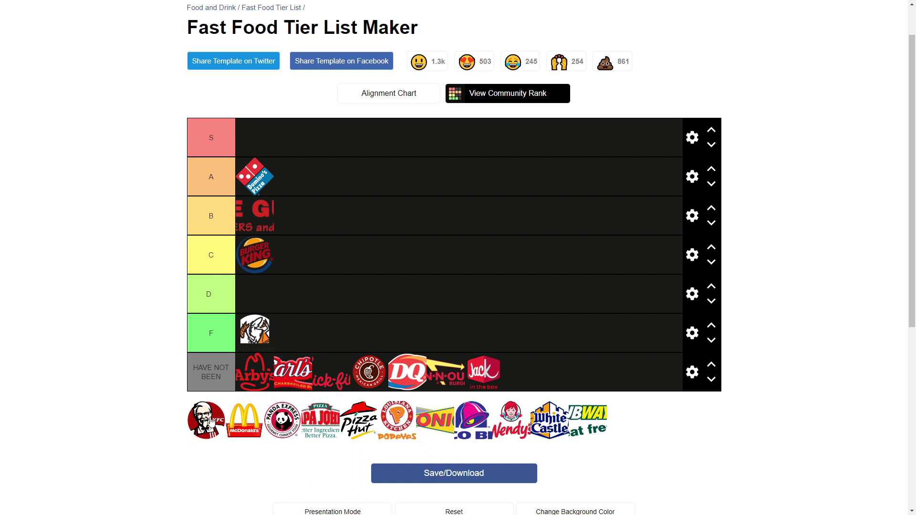
Place the KFC logo ahead of Domino's in the A tier and the McDonald's logo ahead of Five Guys in the B tier
{"action": "left_click_drag", "start_coordinate": [210, 424], "coordinate": [305, 174]}
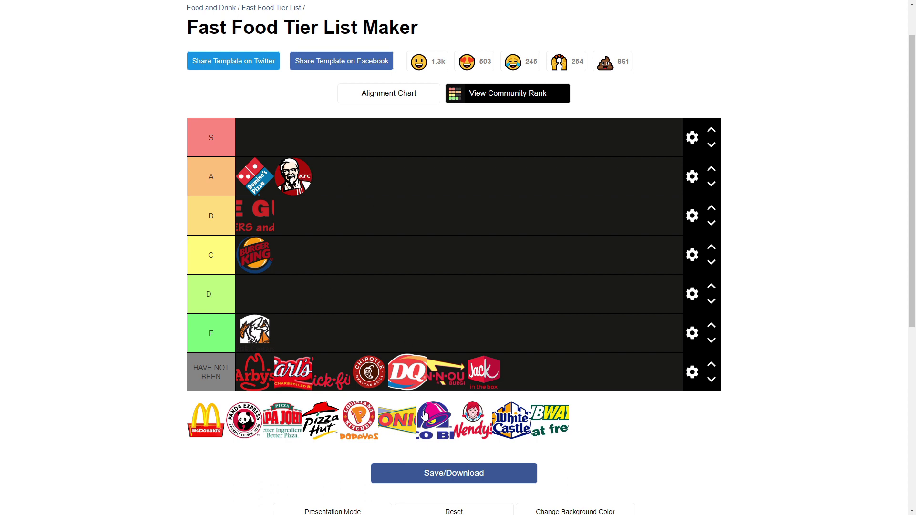
{"action": "left_click_drag", "start_coordinate": [431, 428], "coordinate": [419, 436]}
{"action": "left_click_drag", "start_coordinate": [293, 180], "coordinate": [224, 181]}
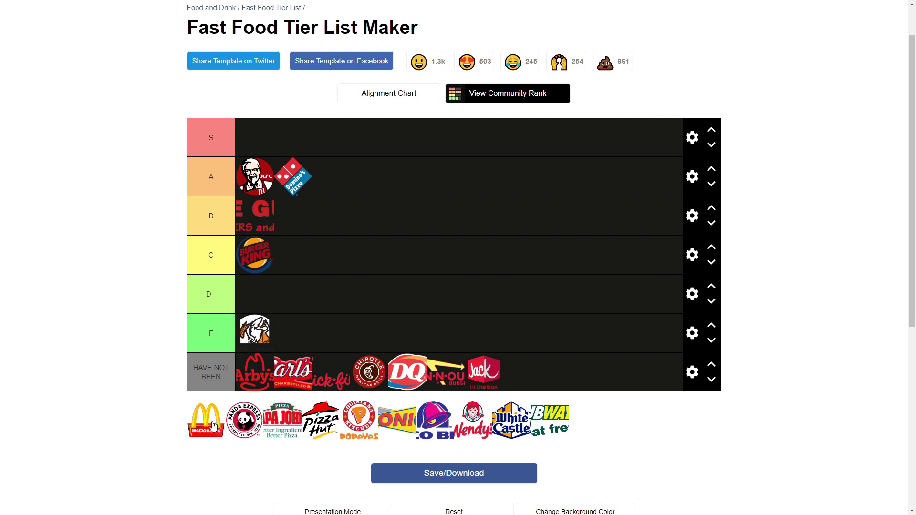
{"action": "left_click_drag", "start_coordinate": [213, 425], "coordinate": [254, 219]}
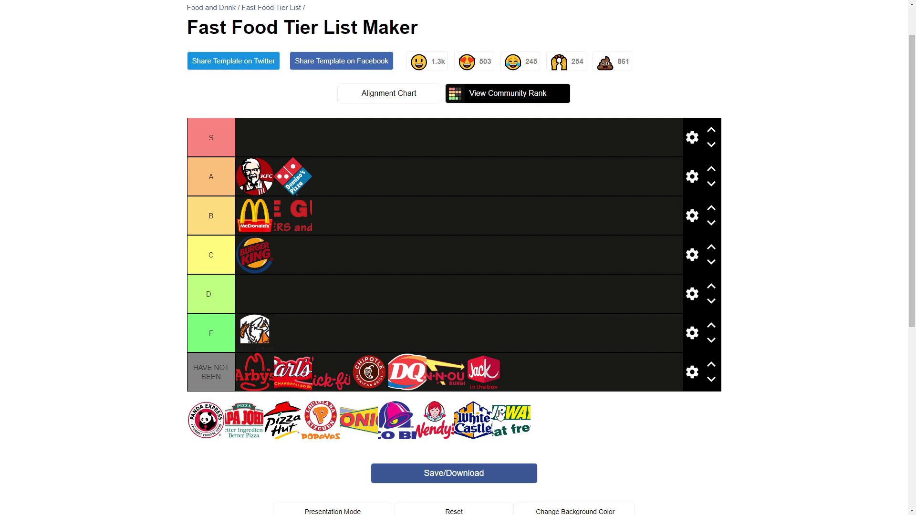
{"action": "scroll", "coordinate": [496, 410], "scroll_direction": "down", "scroll_amount": 2}
{"action": "scroll", "coordinate": [496, 410], "scroll_direction": "up", "scroll_amount": 2}
{"action": "left_click_drag", "start_coordinate": [339, 231], "coordinate": [361, 216]}
{"action": "scroll", "coordinate": [133, 399], "scroll_direction": "up", "scroll_amount": 1}
{"action": "scroll", "coordinate": [133, 399], "scroll_direction": "down", "scroll_amount": 1}
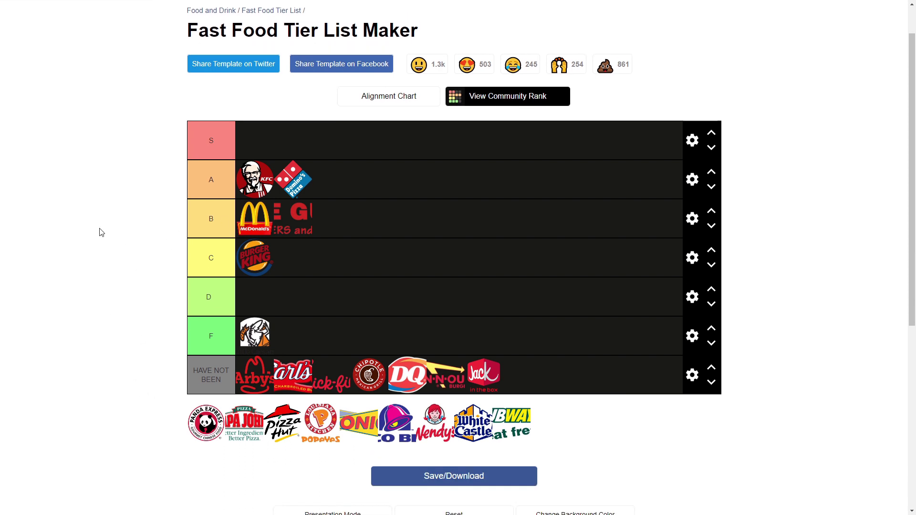
{"action": "scroll", "coordinate": [101, 232], "scroll_direction": "up", "scroll_amount": 1}
{"action": "scroll", "coordinate": [101, 232], "scroll_direction": "down", "scroll_amount": 1}
{"action": "scroll", "coordinate": [101, 232], "scroll_direction": "up", "scroll_amount": 1}
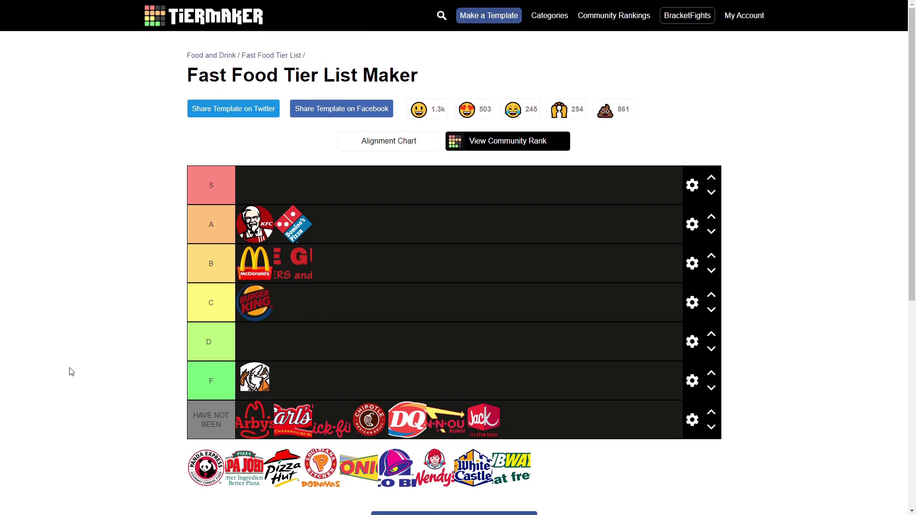
{"action": "scroll", "coordinate": [71, 371], "scroll_direction": "down", "scroll_amount": 1}
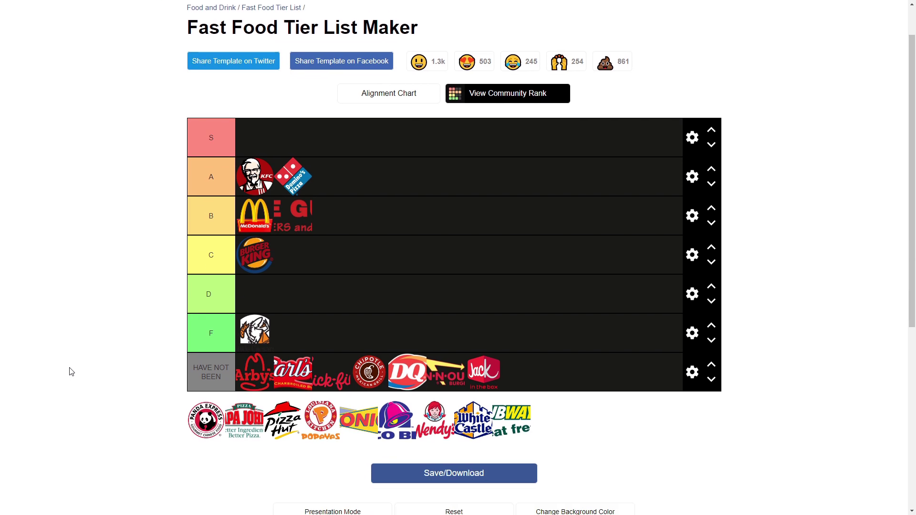
{"action": "scroll", "coordinate": [70, 371], "scroll_direction": "up", "scroll_amount": 1}
{"action": "scroll", "coordinate": [71, 372], "scroll_direction": "down", "scroll_amount": 2}
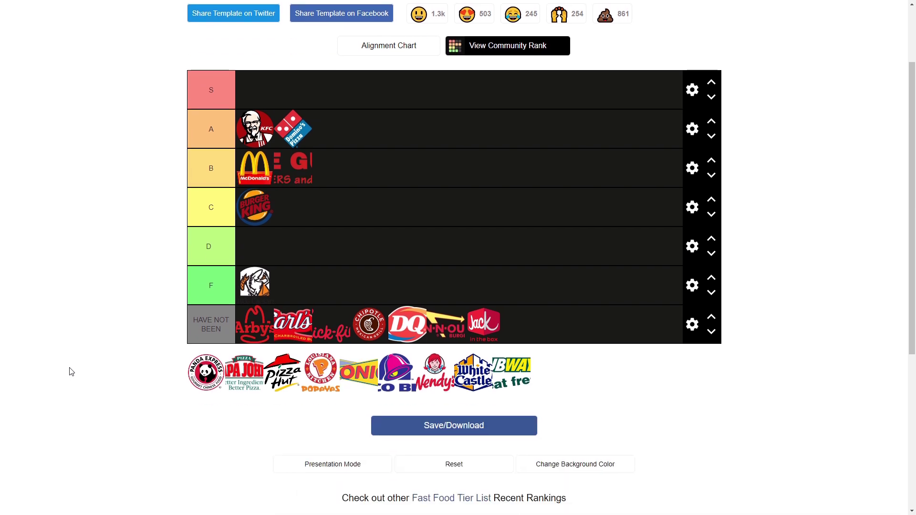
{"action": "scroll", "coordinate": [71, 372], "scroll_direction": "up", "scroll_amount": 2}
{"action": "scroll", "coordinate": [71, 372], "scroll_direction": "down", "scroll_amount": 1}
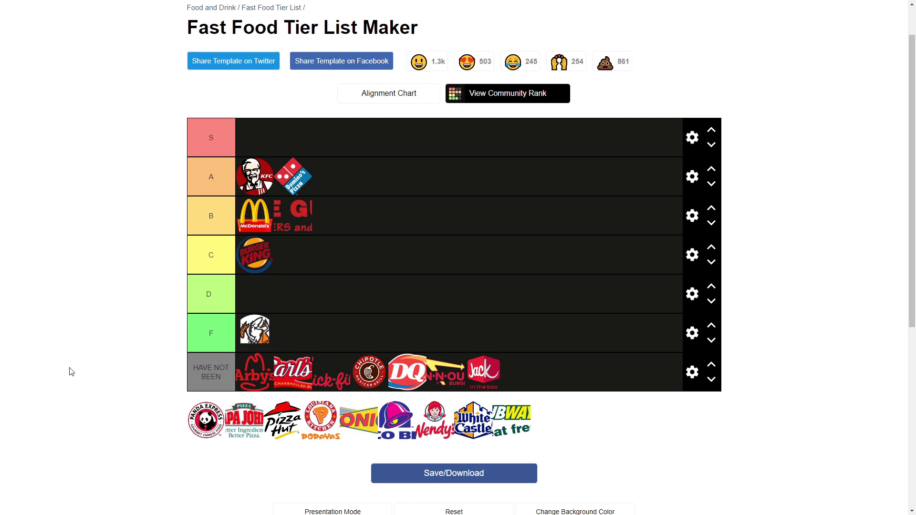
{"action": "scroll", "coordinate": [71, 371], "scroll_direction": "up", "scroll_amount": 1}
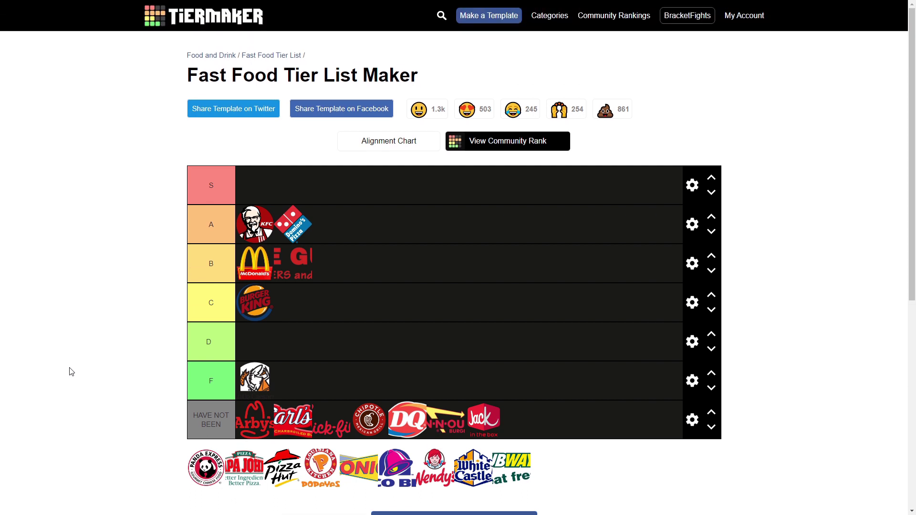
{"action": "scroll", "coordinate": [70, 371], "scroll_direction": "down", "scroll_amount": 1}
{"action": "scroll", "coordinate": [71, 372], "scroll_direction": "up", "scroll_amount": 1}
Place the Panda Express logo in the HAVE NOT BEEN row and the Papa John's logo between McDonald's and Five Guys in the B tier
{"action": "left_click_drag", "start_coordinate": [542, 431], "coordinate": [542, 432]}
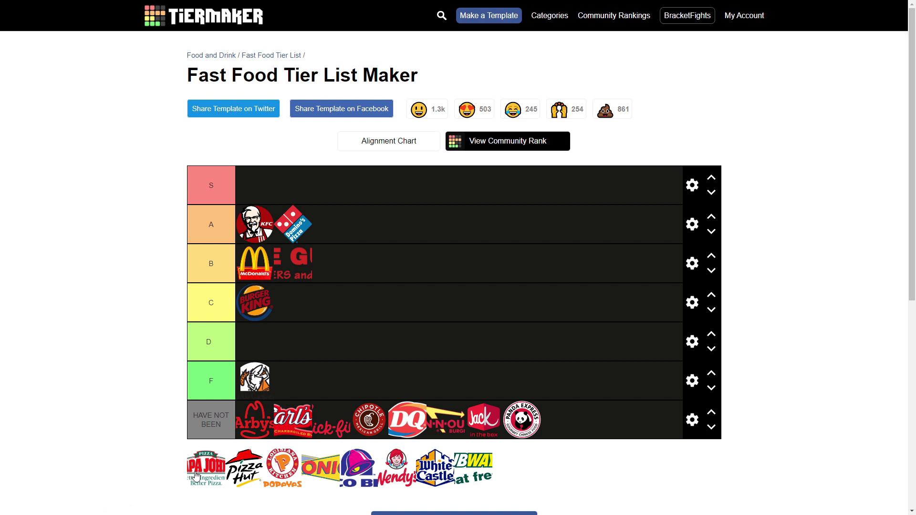
{"action": "left_click_drag", "start_coordinate": [196, 475], "coordinate": [353, 264]}
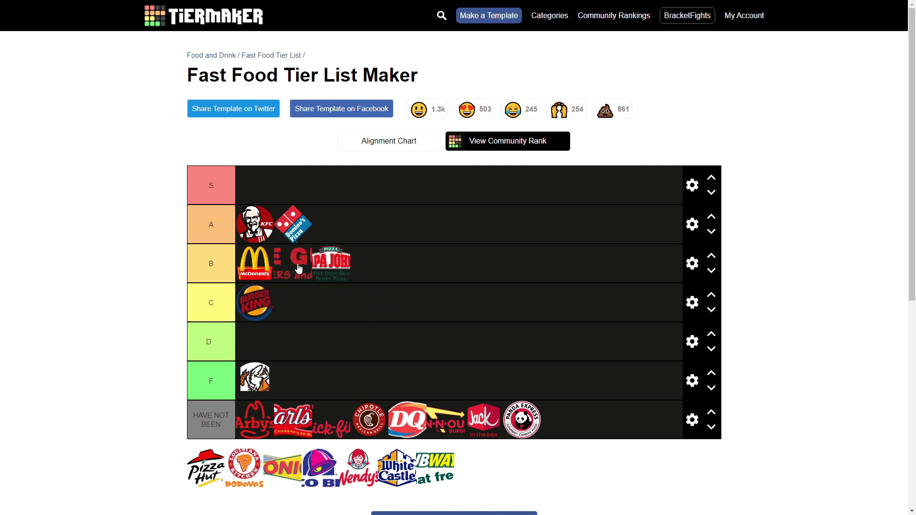
{"action": "left_click_drag", "start_coordinate": [336, 273], "coordinate": [286, 263]}
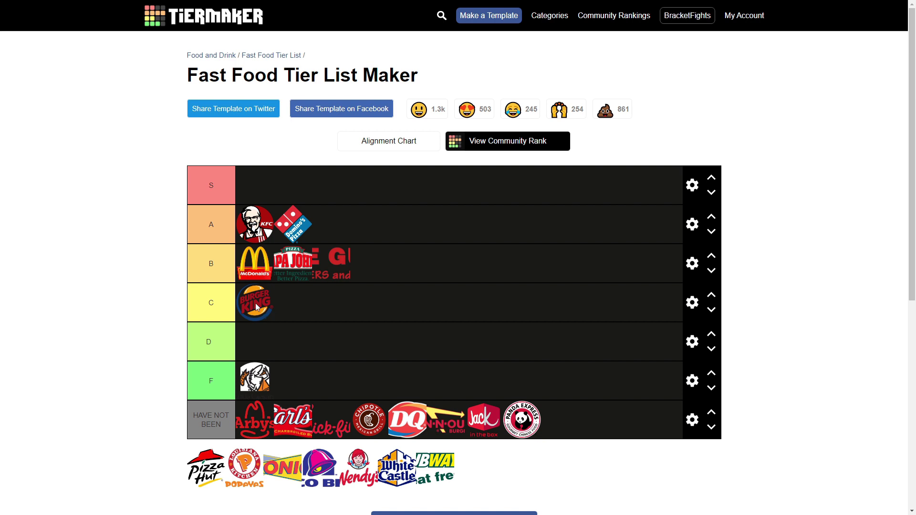
Place the Pizza Hut logo right after McDonald's in the B tier and the Popeyes logo in the D tier
{"action": "left_click_drag", "start_coordinate": [200, 475], "coordinate": [276, 269]}
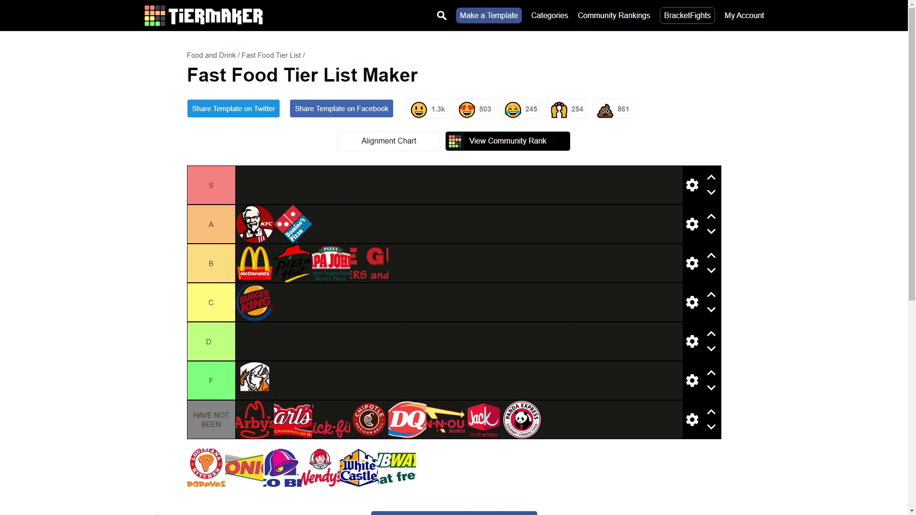
{"action": "left_click_drag", "start_coordinate": [206, 458], "coordinate": [331, 295]}
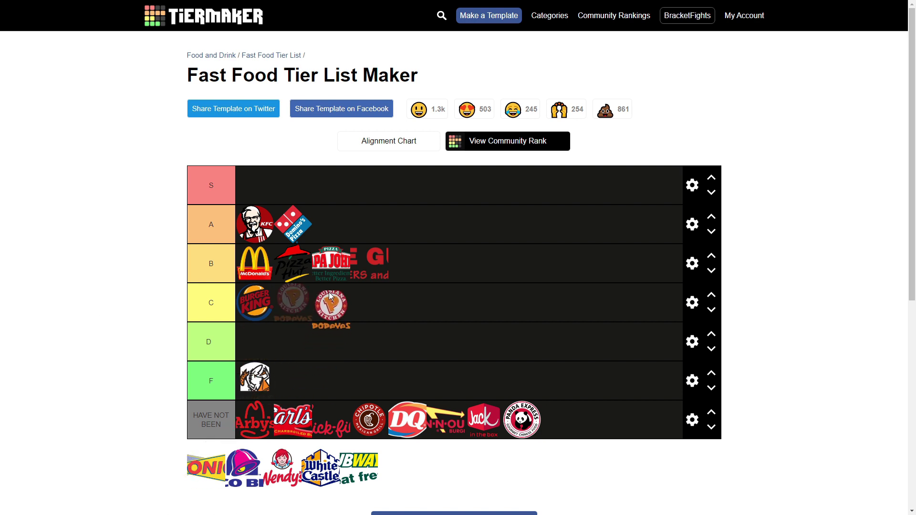
{"action": "left_click_drag", "start_coordinate": [329, 295], "coordinate": [324, 299]}
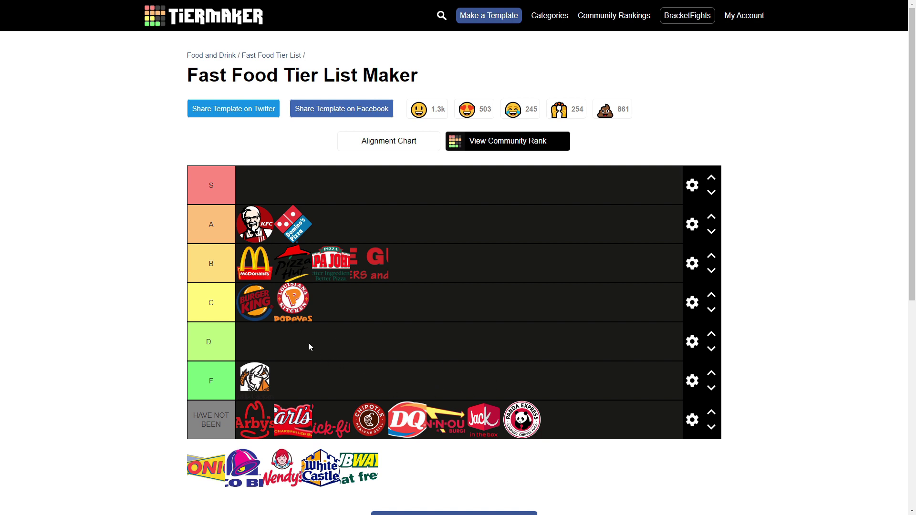
{"action": "left_click_drag", "start_coordinate": [311, 304], "coordinate": [309, 330]}
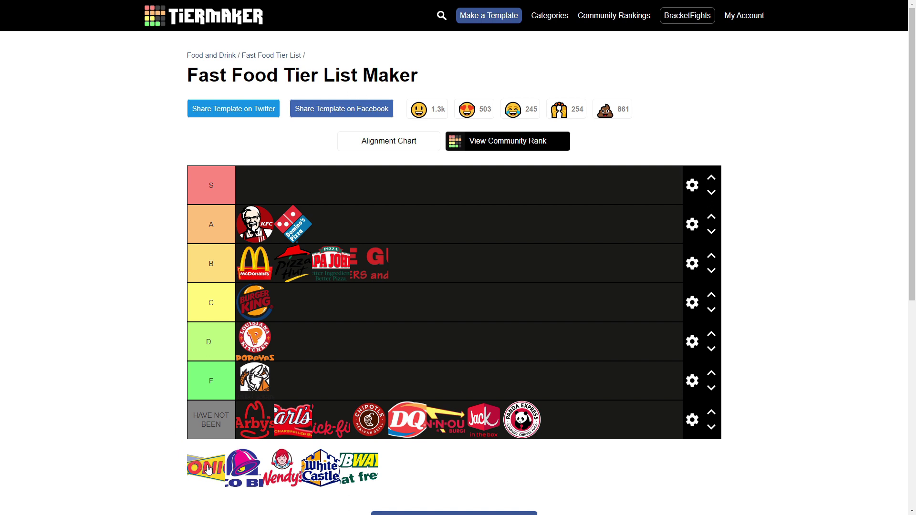
Place the Sonic logo after Burger King in the C tier and the Taco Bell logo ahead of McDonald's in the B tier
{"action": "mouse_move", "coordinate": [208, 470]}
{"action": "left_mouse_down"}
{"action": "mouse_move", "coordinate": [387, 326]}
{"action": "mouse_move", "coordinate": [353, 345]}
{"action": "mouse_move", "coordinate": [313, 324]}
{"action": "mouse_move", "coordinate": [197, 480]}
{"action": "left_mouse_up"}
{"action": "left_click_drag", "start_coordinate": [187, 475], "coordinate": [330, 311]}
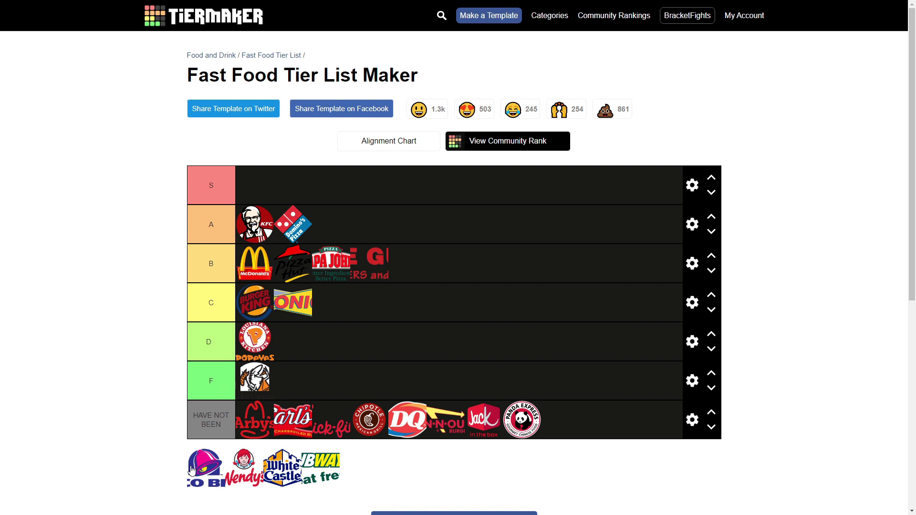
{"action": "left_click_drag", "start_coordinate": [191, 470], "coordinate": [337, 219]}
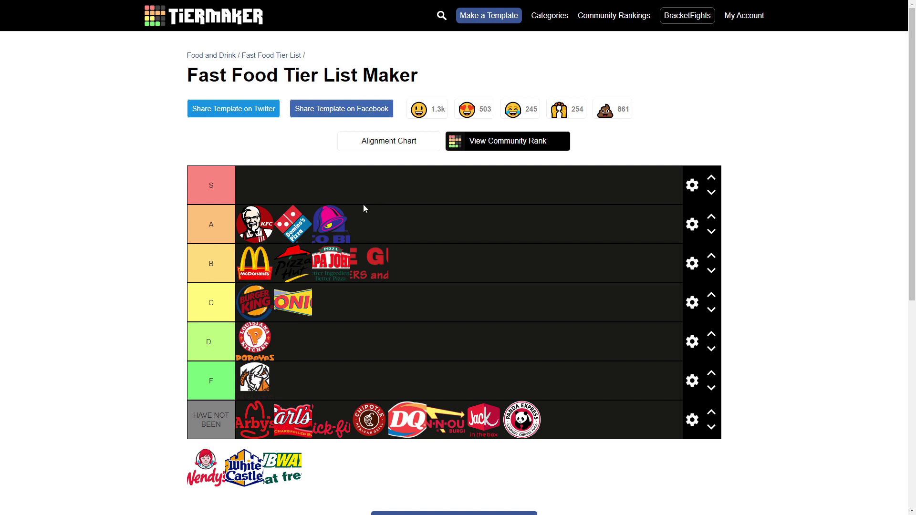
{"action": "left_click_drag", "start_coordinate": [329, 215], "coordinate": [249, 270]}
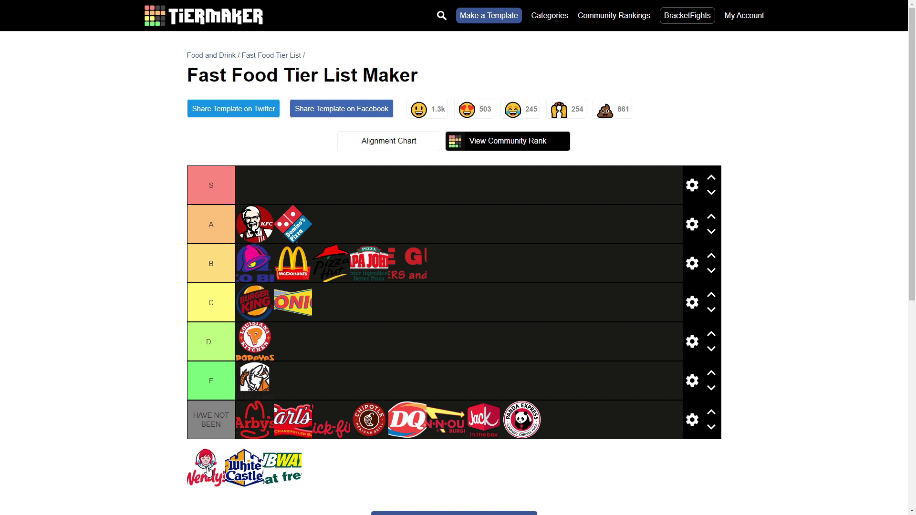
Place the Wendy's logo ahead of Taco Bell in the B tier and the White Castle logo at the end of the HAVE NOT BEEN row
{"action": "left_click_drag", "start_coordinate": [209, 471], "coordinate": [257, 270]}
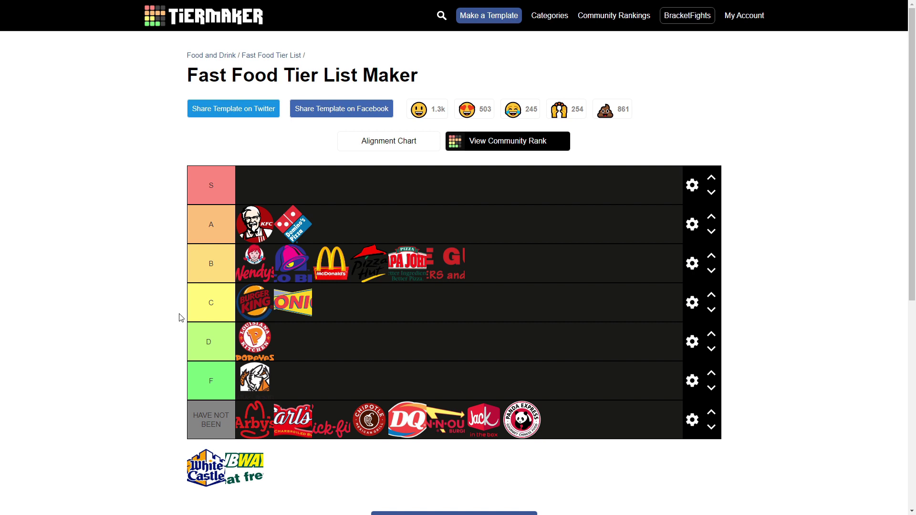
{"action": "left_click_drag", "start_coordinate": [202, 474], "coordinate": [575, 430]}
{"action": "scroll", "coordinate": [144, 324], "scroll_direction": "down", "scroll_amount": 1}
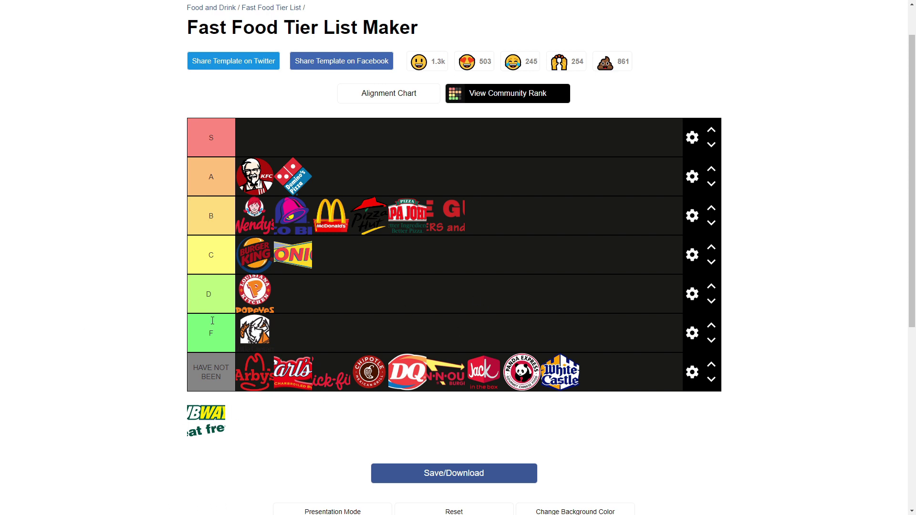
Place the Subway logo between KFC and Domino's Pizza in the A tier
{"action": "scroll", "coordinate": [160, 365], "scroll_direction": "up", "scroll_amount": 1}
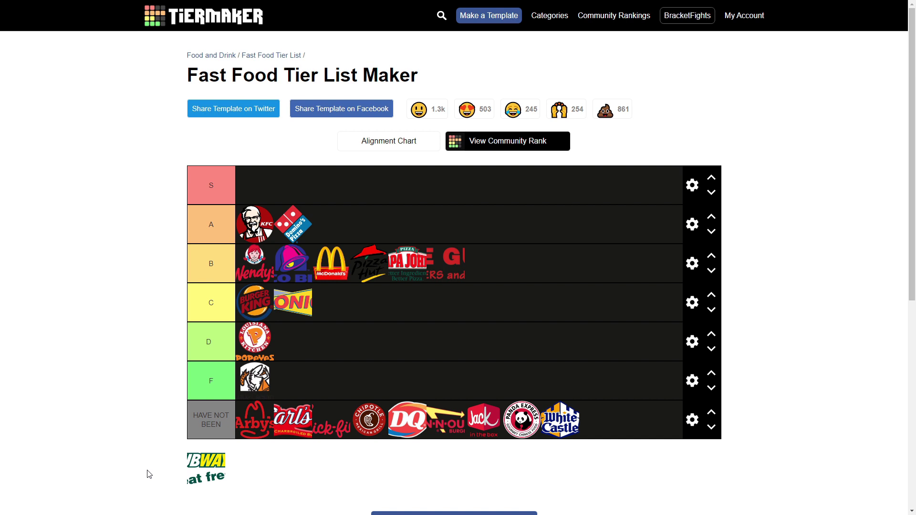
{"action": "left_click_drag", "start_coordinate": [192, 469], "coordinate": [291, 227]}
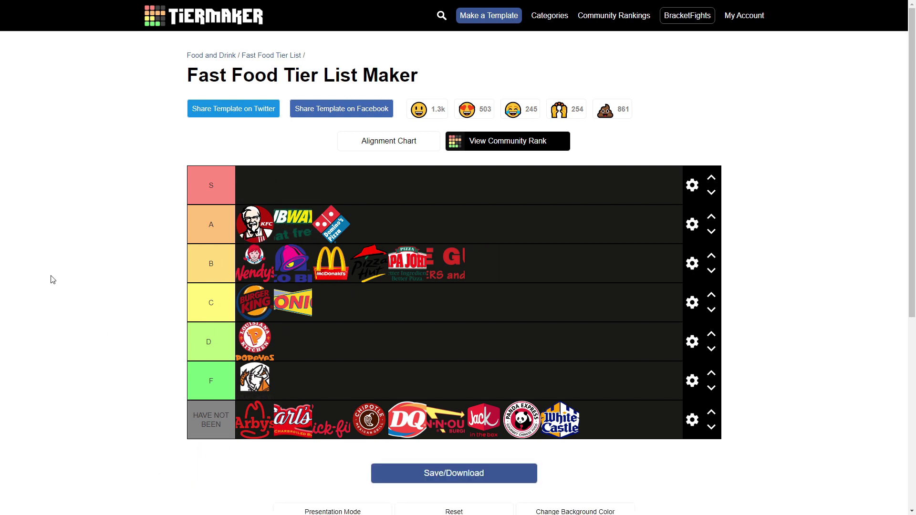
{"action": "scroll", "coordinate": [50, 277], "scroll_direction": "down", "scroll_amount": 1}
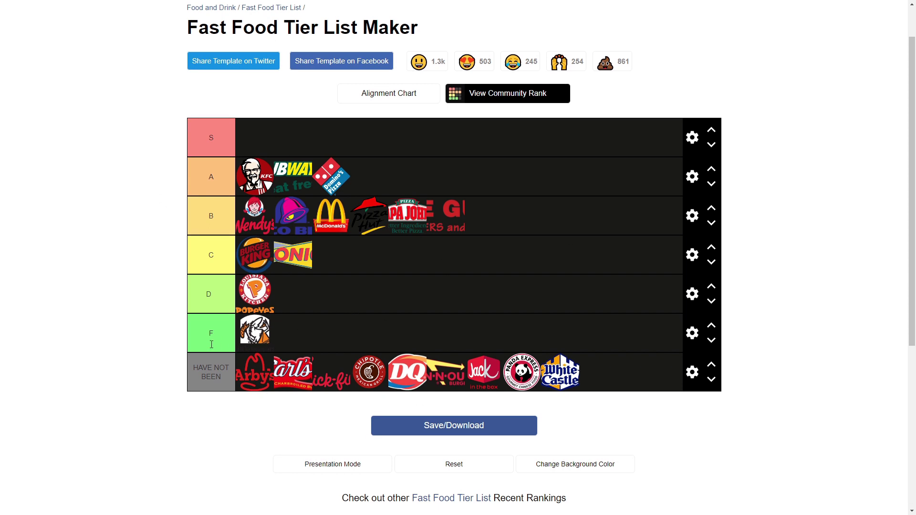